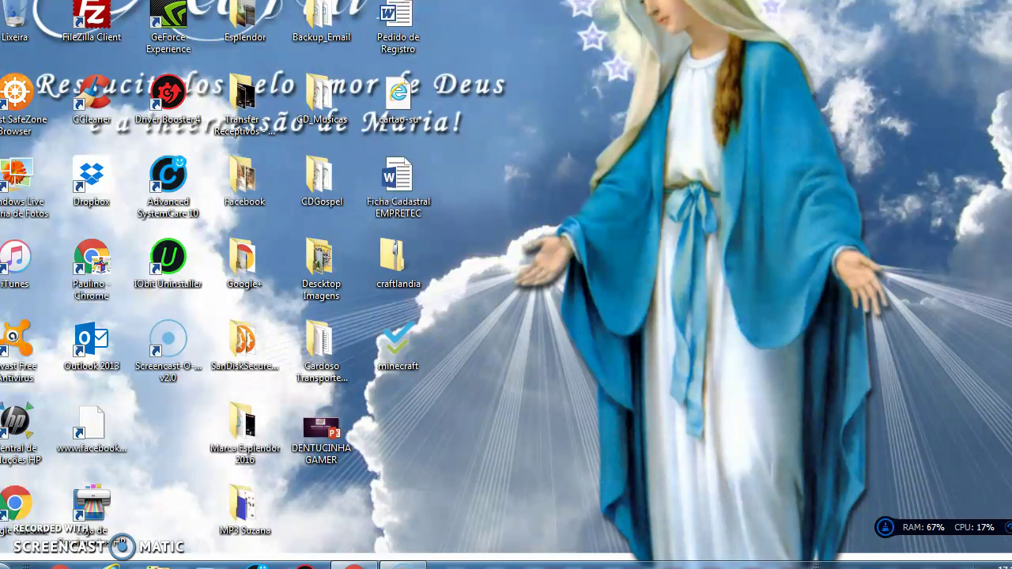
- Lower the speaker volume to about halfway and raise it back to the maximum
click(964, 566)
mouse_move(961, 381)
mouse_down()
mouse_move(959, 469)
mouse_move(956, 381)
mouse_up()
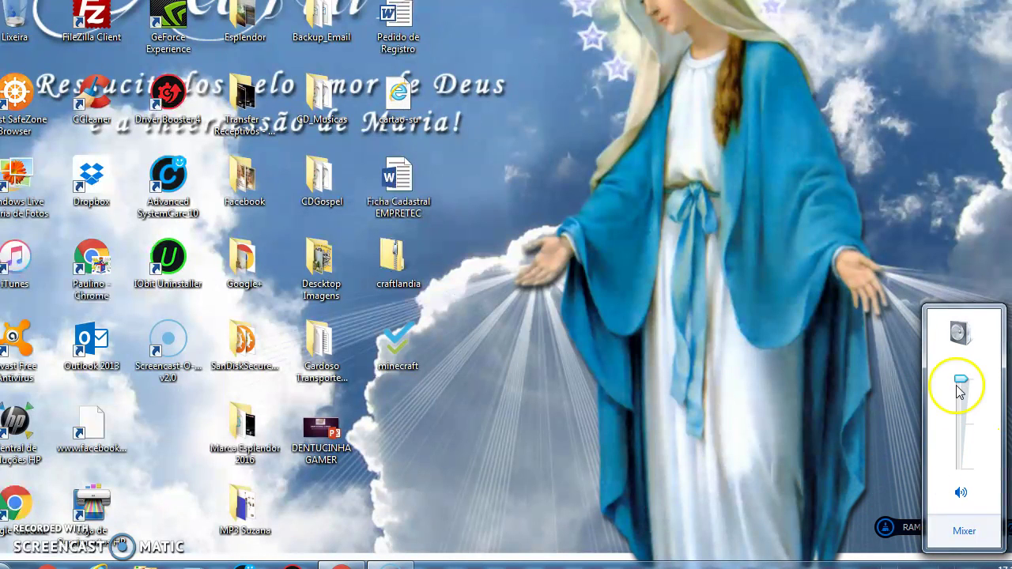
click(957, 426)
drag(958, 419, 959, 379)
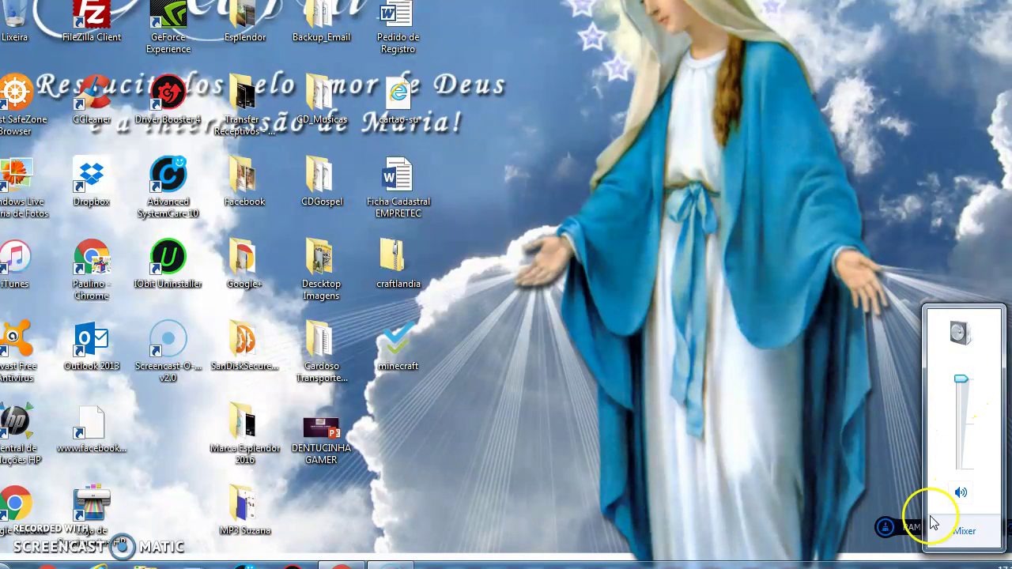
click(862, 401)
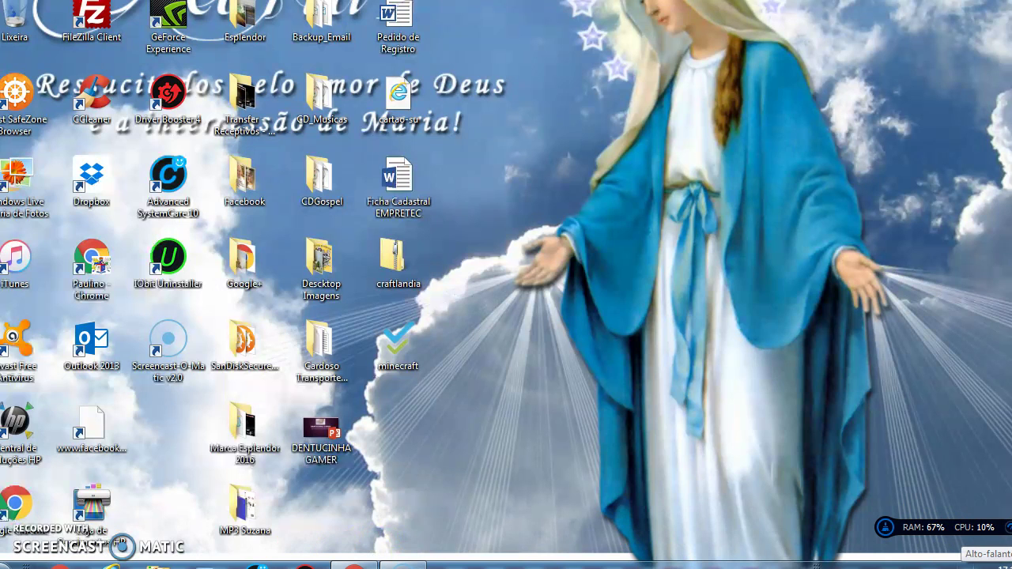
- Open the properties of the default Realtek microphone from the recording devices and show its Escutar settings
right_click(964, 563)
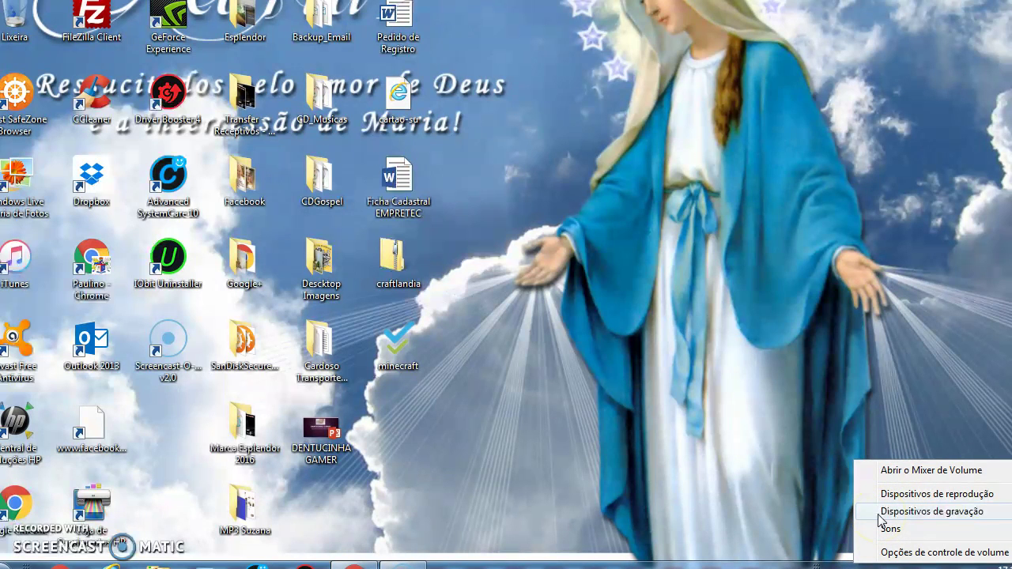
click(978, 513)
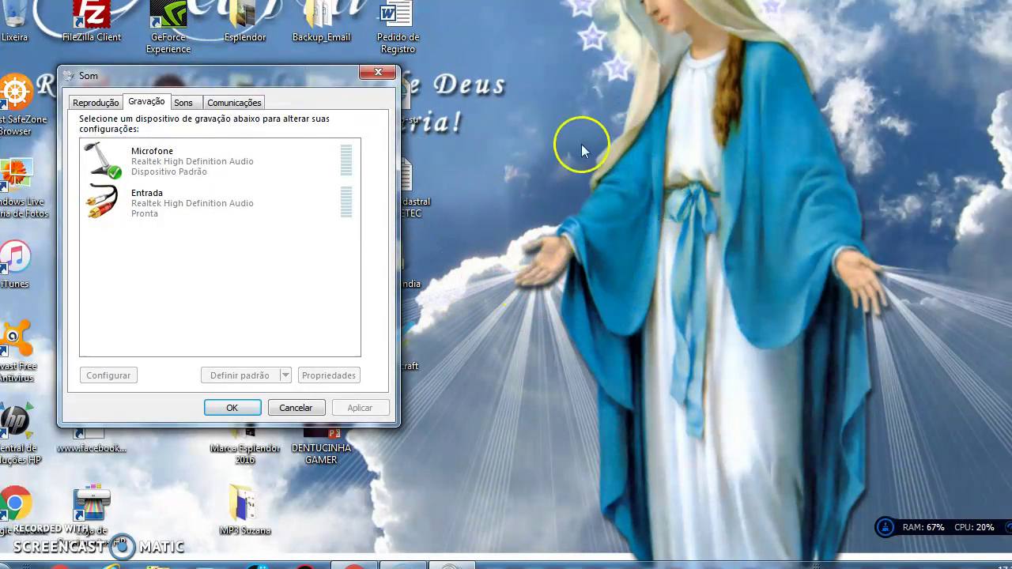
right_click(211, 163)
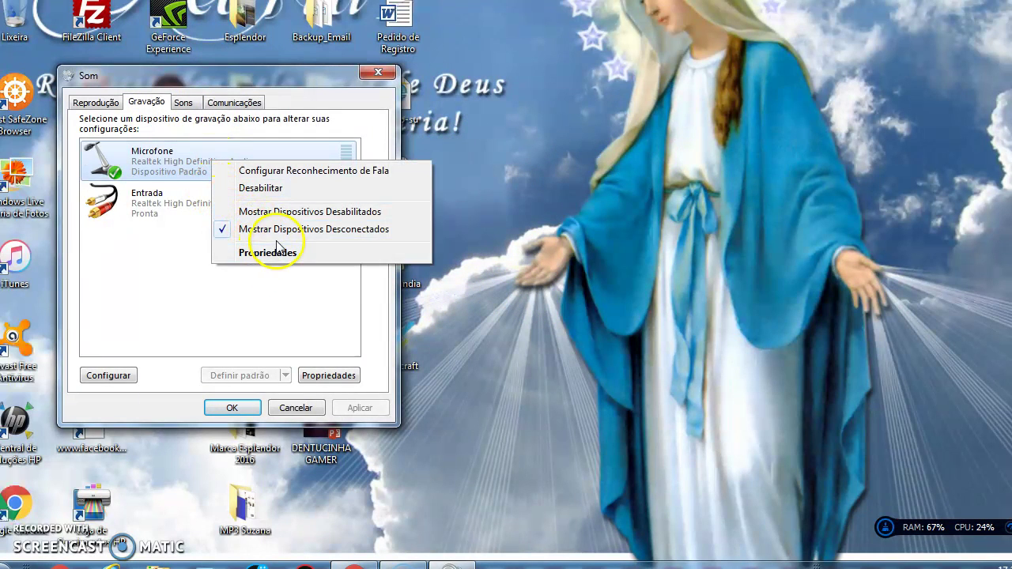
click(286, 253)
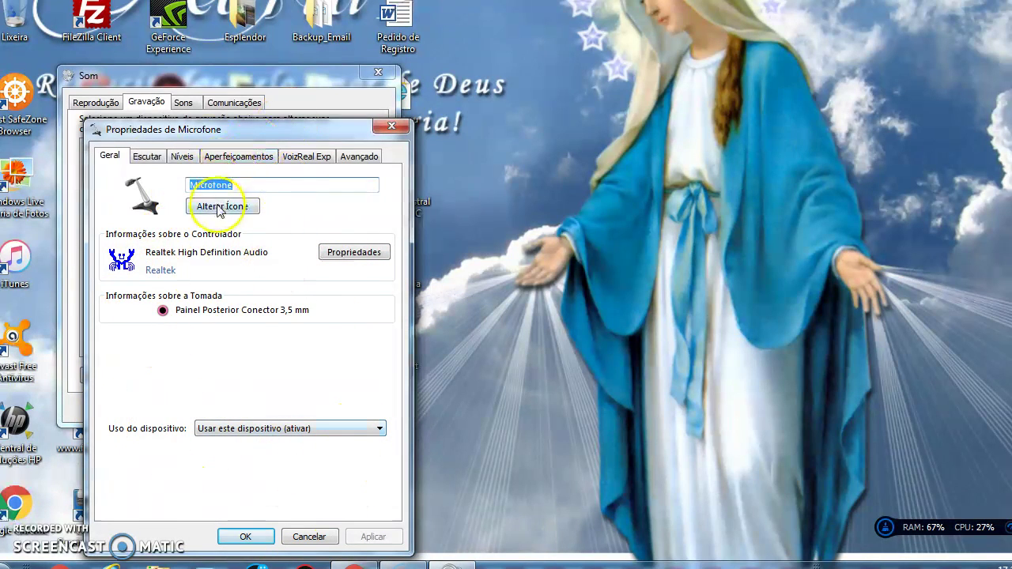
click(150, 157)
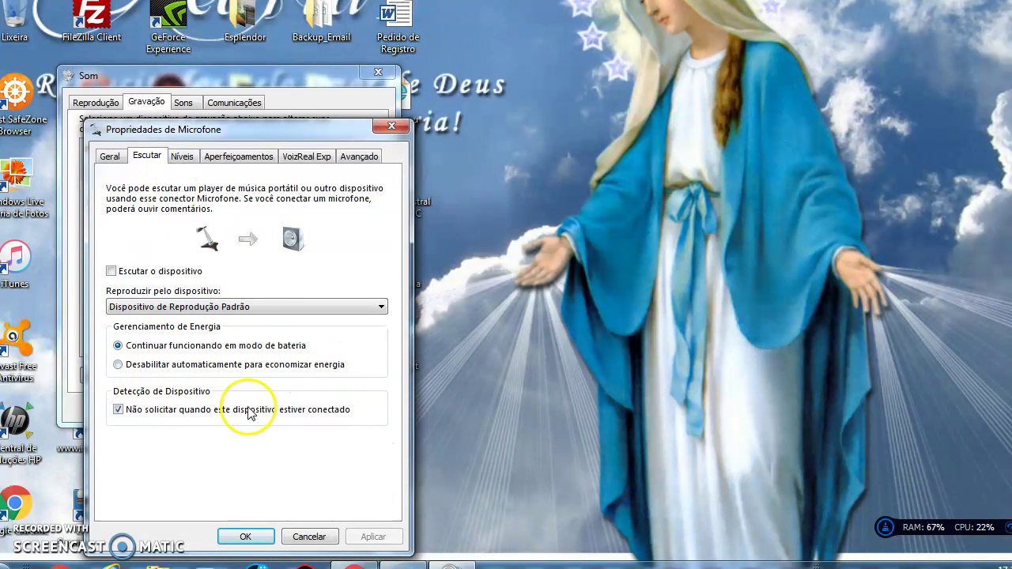
- Try different microphone levels, including 100 and 60, and return the level to 40
click(184, 155)
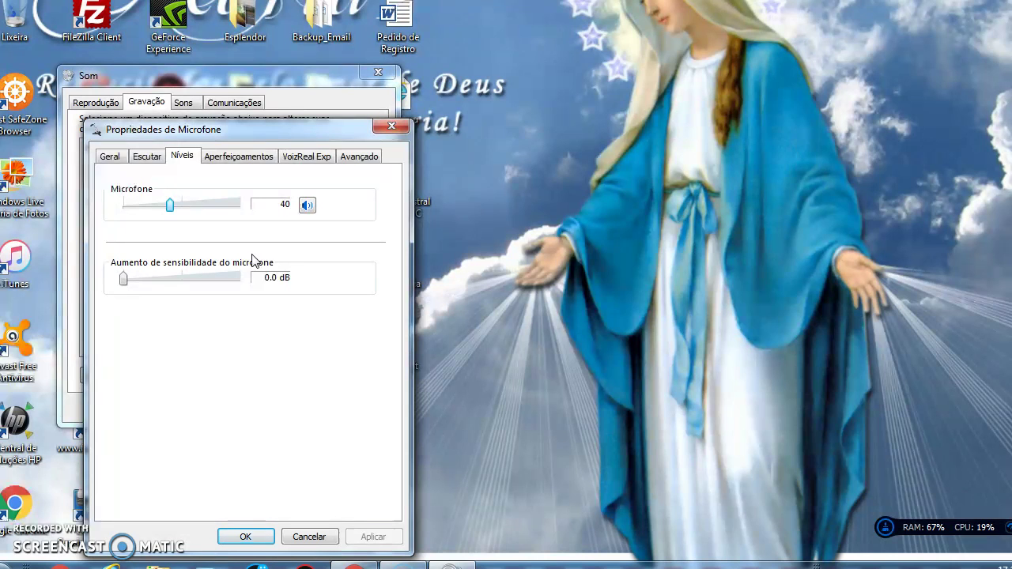
drag(219, 208, 239, 206)
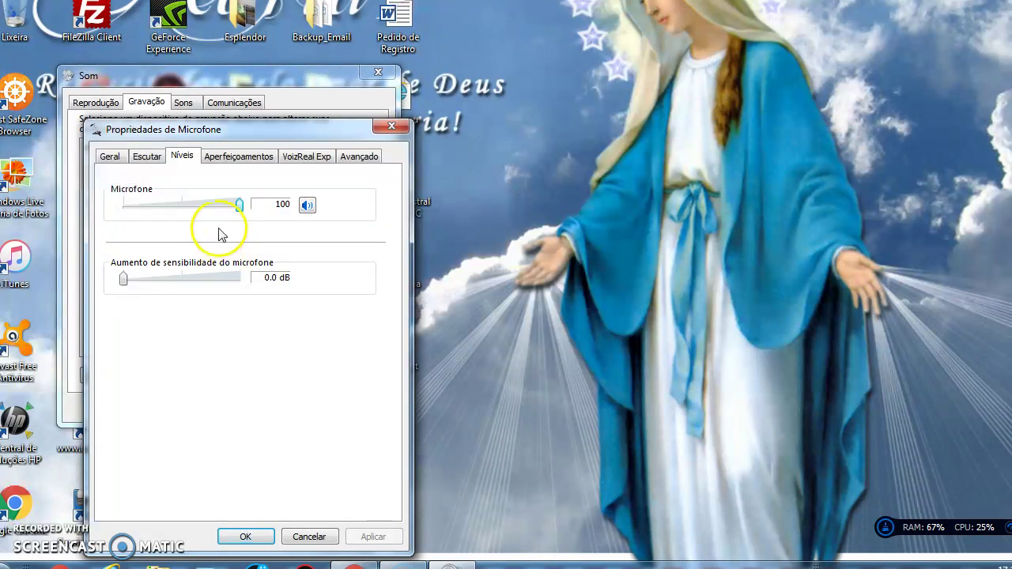
click(191, 205)
click(193, 207)
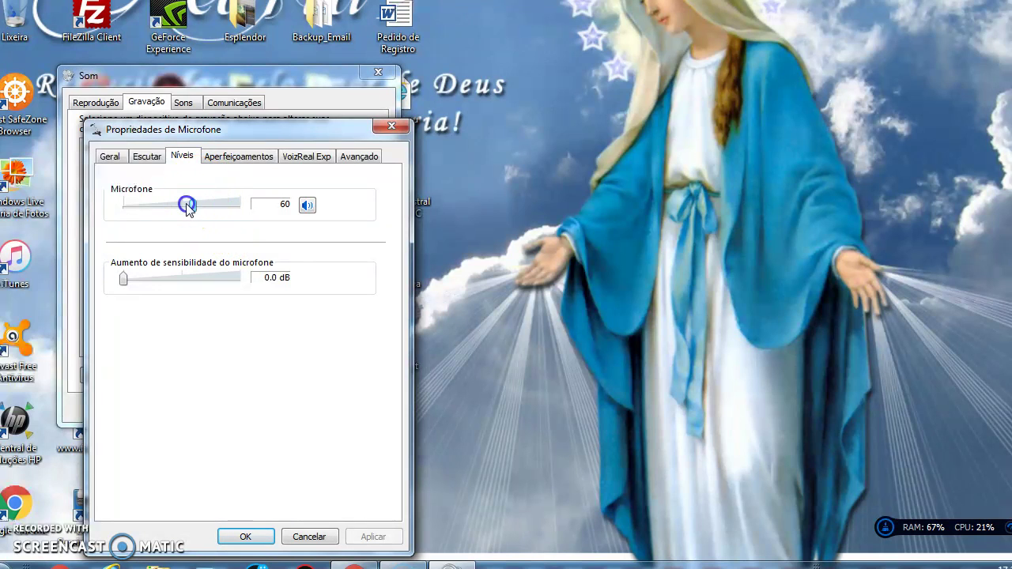
click(179, 206)
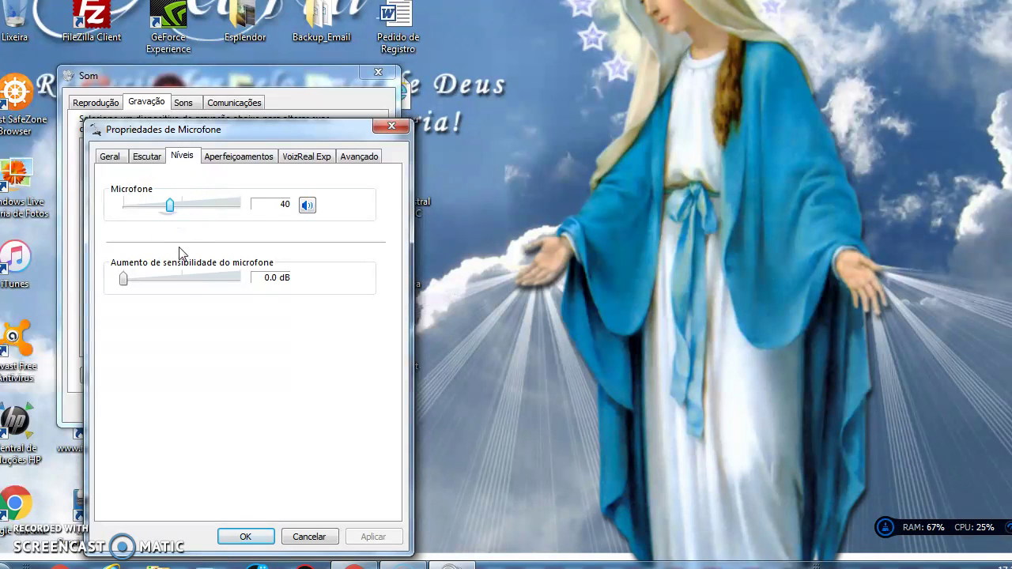
click(125, 208)
click(124, 209)
drag(123, 211, 172, 210)
click(170, 206)
drag(167, 203, 172, 205)
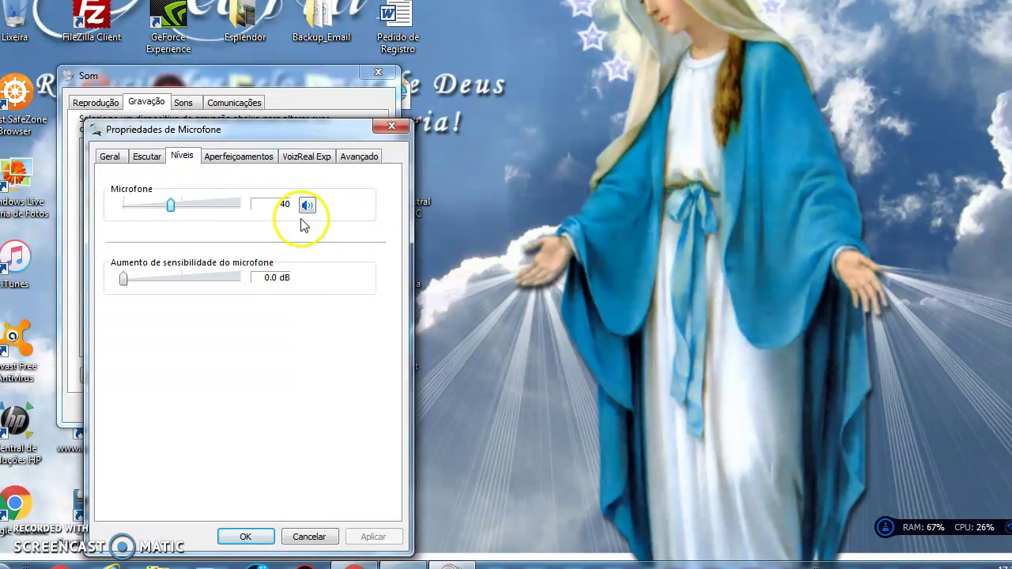
- Try a microphone sensitivity boost of +20.0 dB and return it to 0.0 dB
click(198, 277)
click(197, 277)
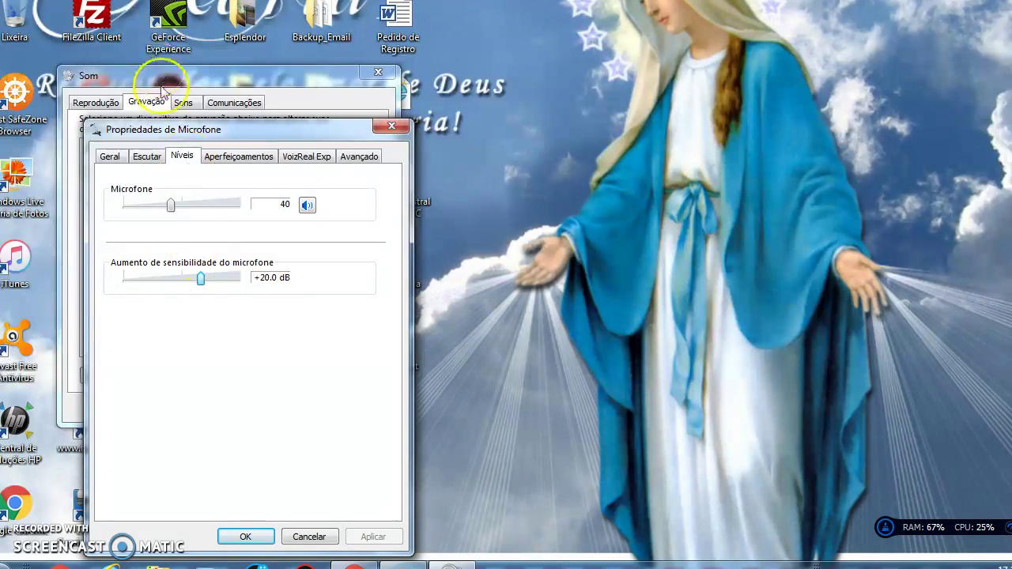
click(178, 279)
click(178, 279)
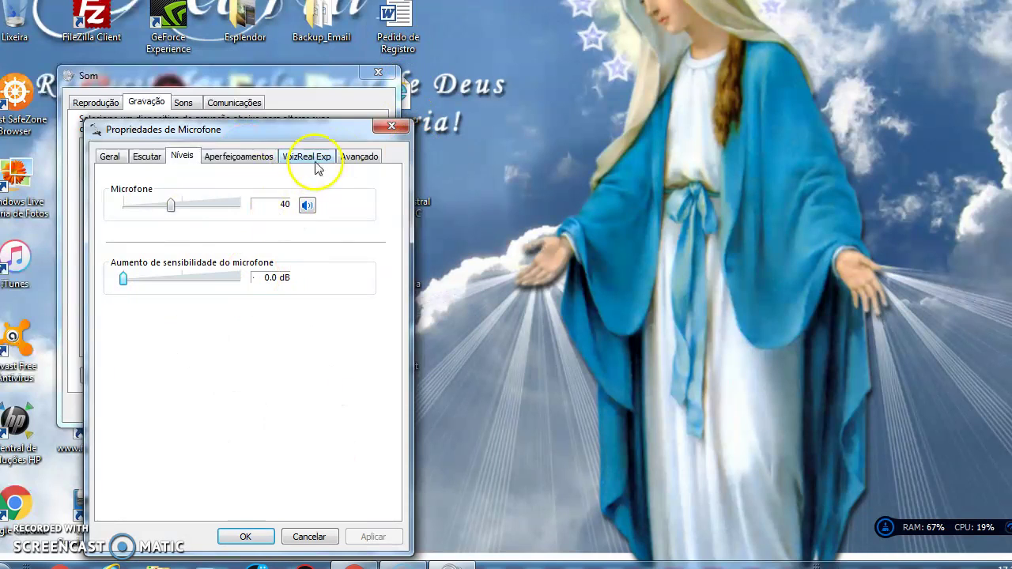
- Restore the microphone's advanced defaults and choose the Canal 2, 16 bit(s), 96000 Hz (Qualidade de Estúdio) format, closing the sound settings
click(361, 157)
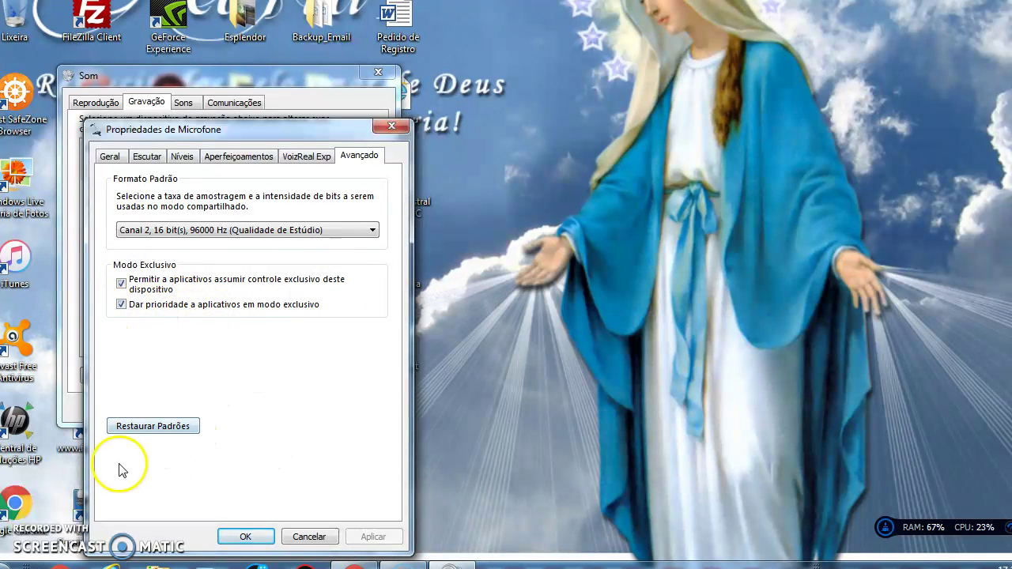
click(152, 426)
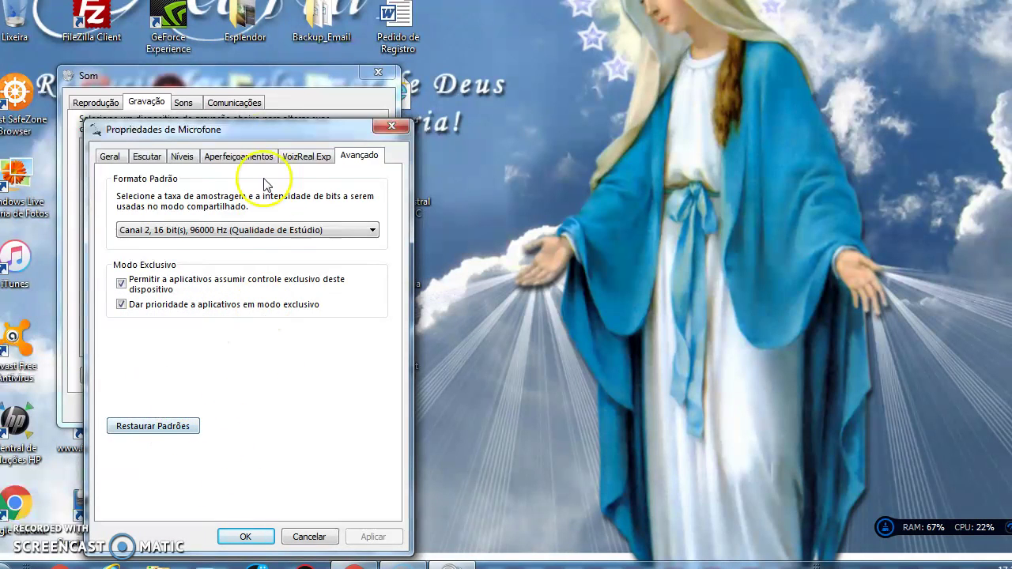
click(324, 231)
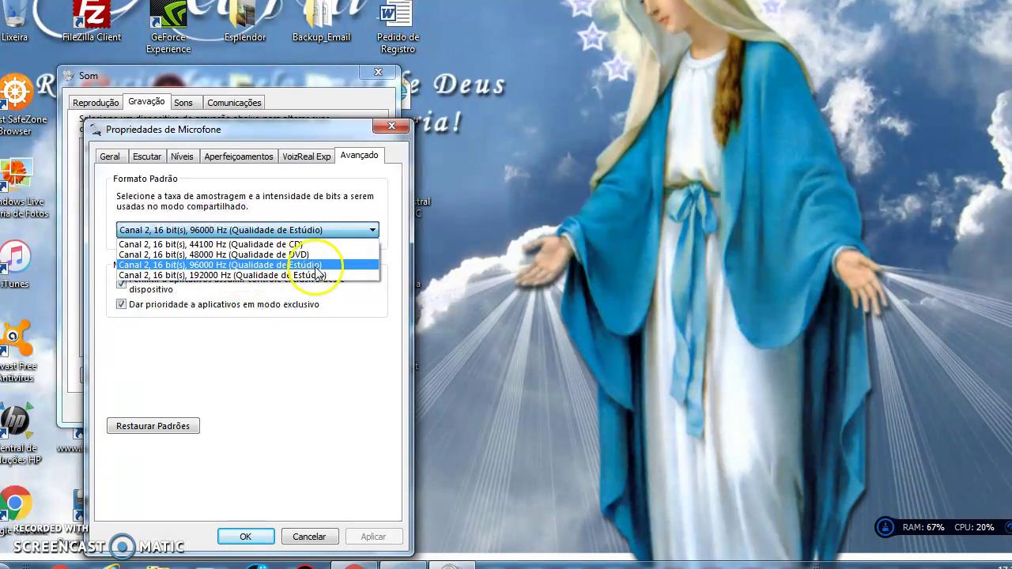
click(271, 265)
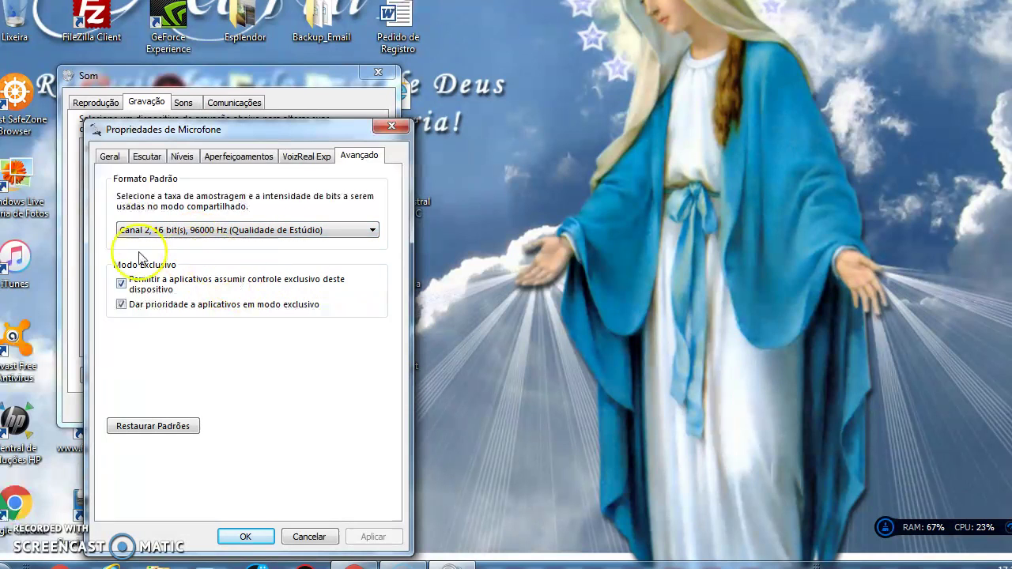
click(246, 537)
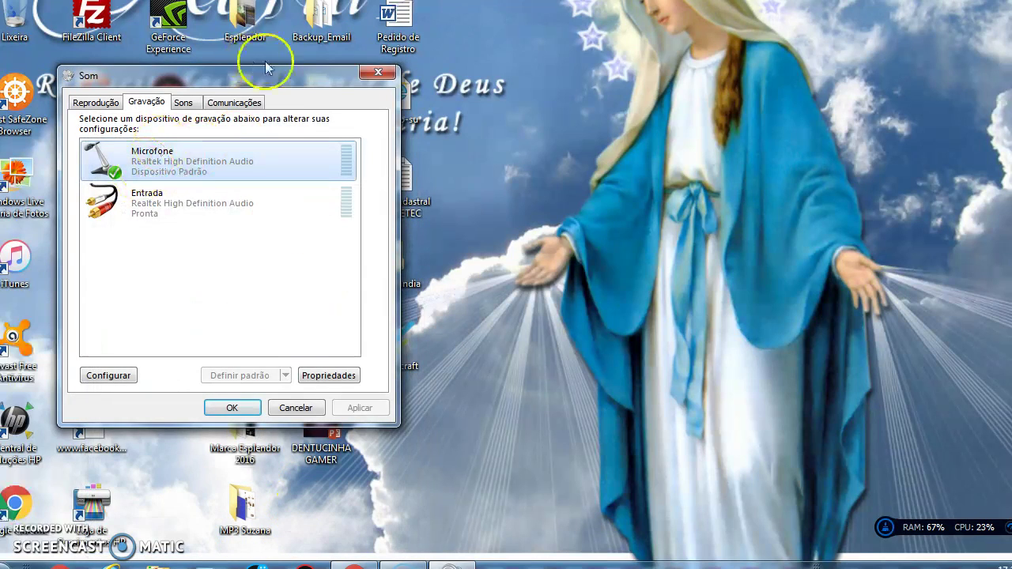
click(383, 72)
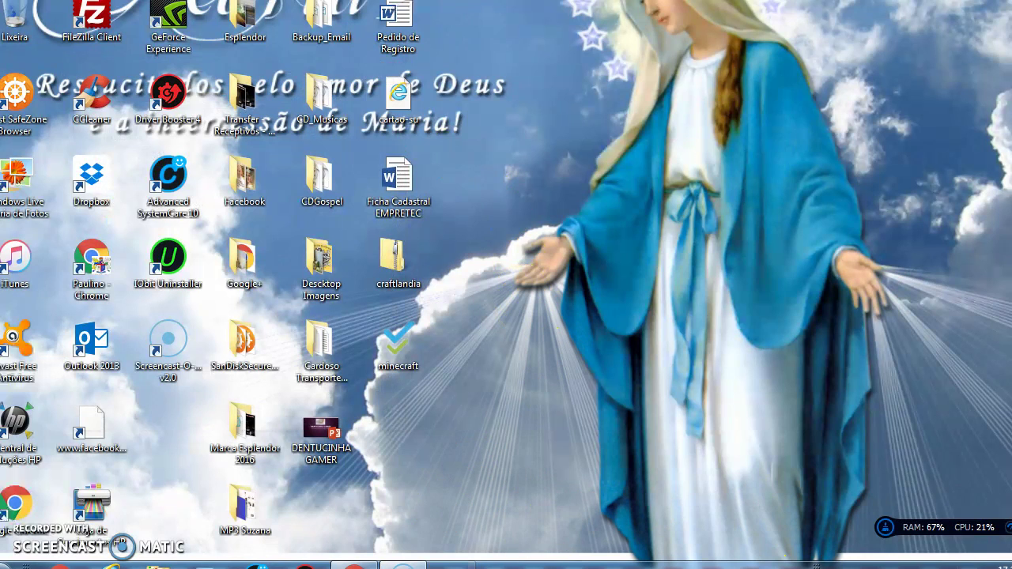